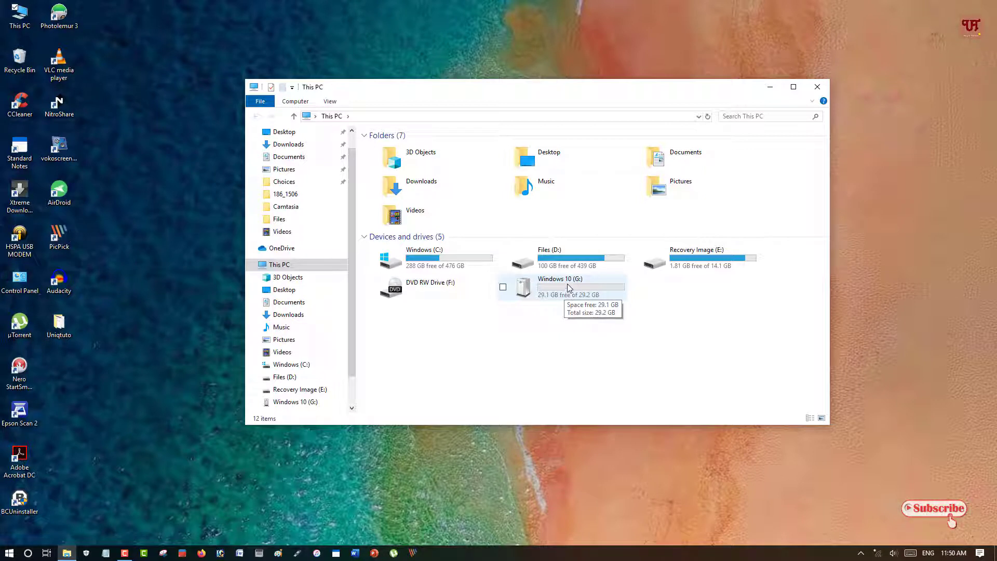
Open the format settings for the Windows 10 (G:) USB drive and choose NTFS as the file system
click(556, 287)
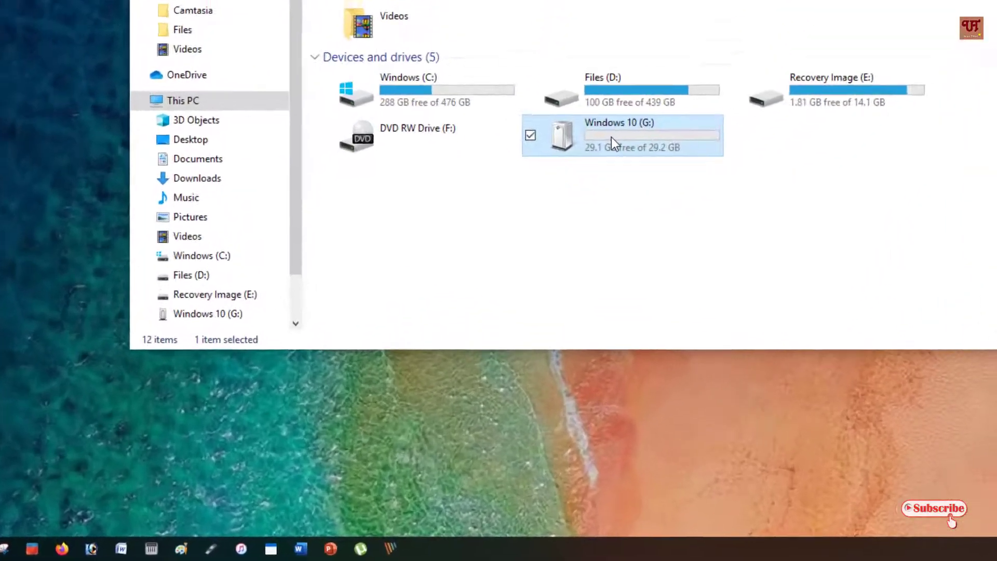
right_click(612, 137)
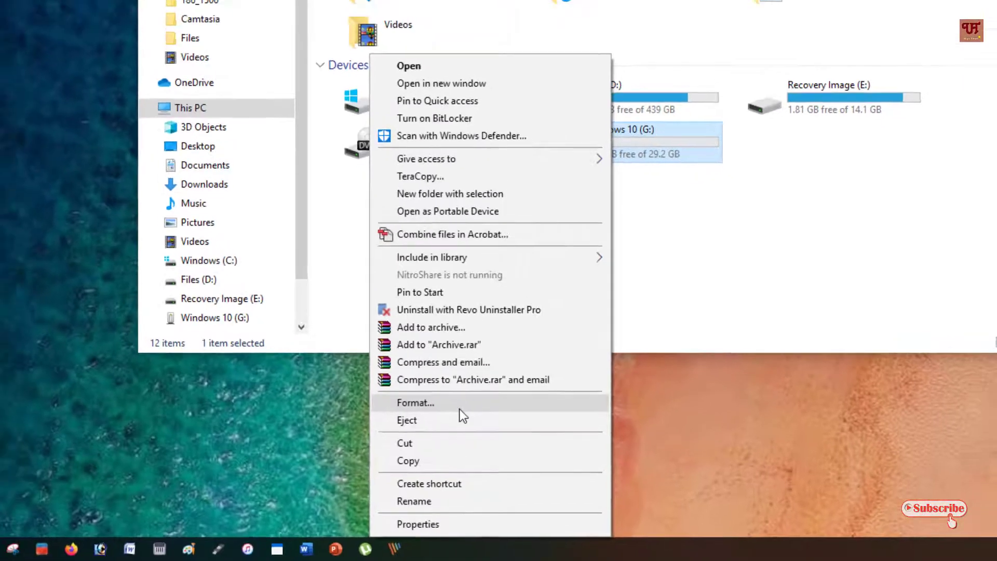
click(456, 396)
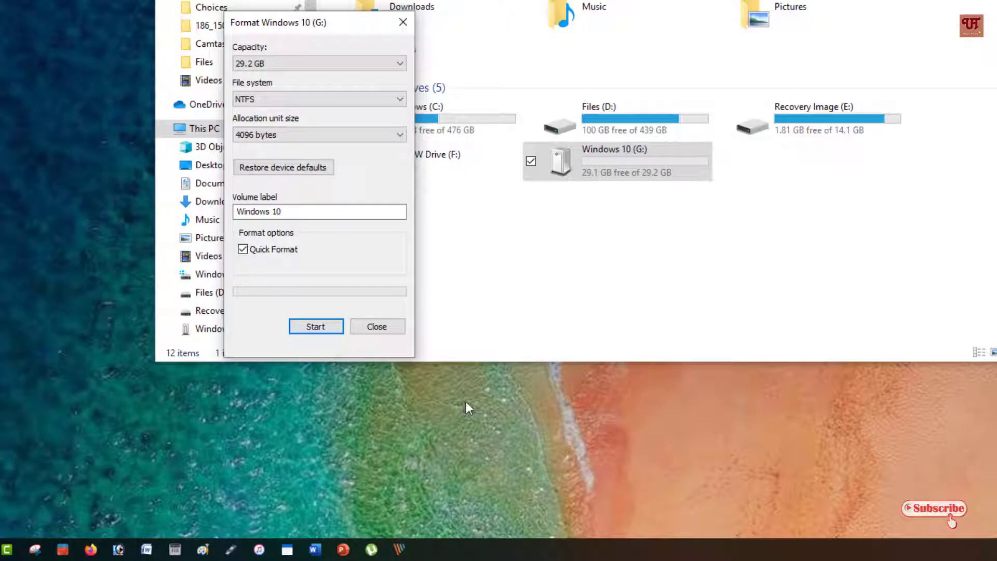
click(261, 100)
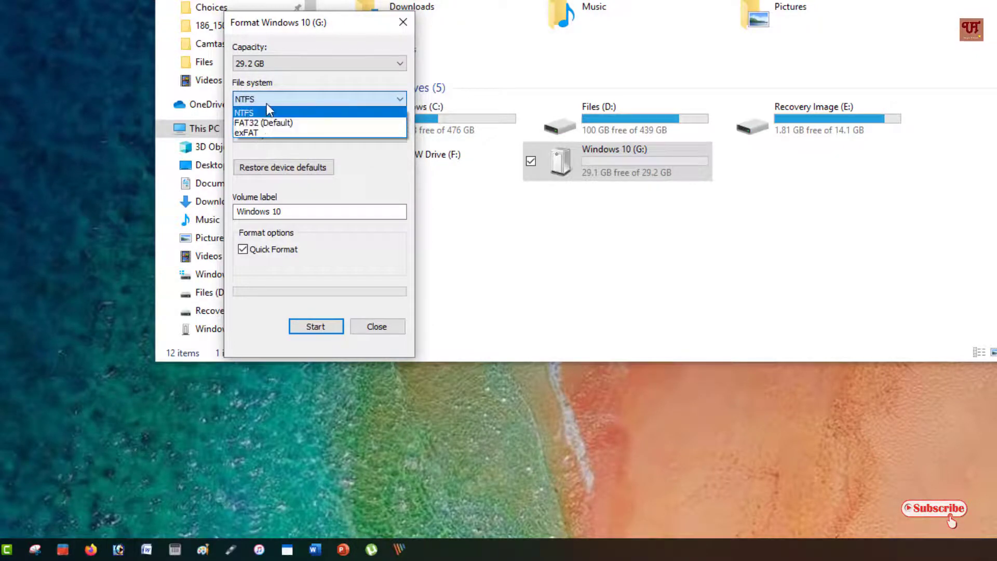
click(266, 109)
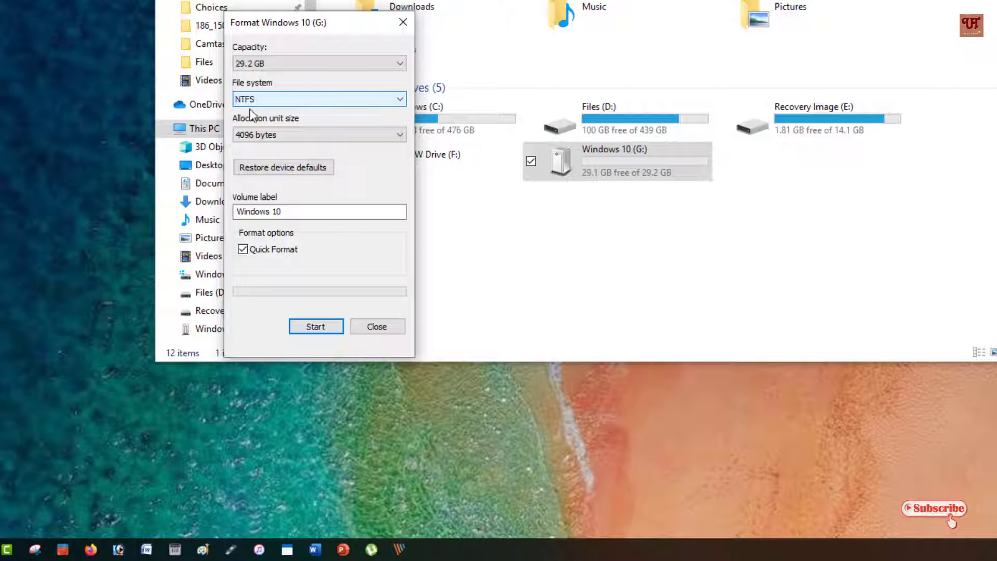
click(294, 103)
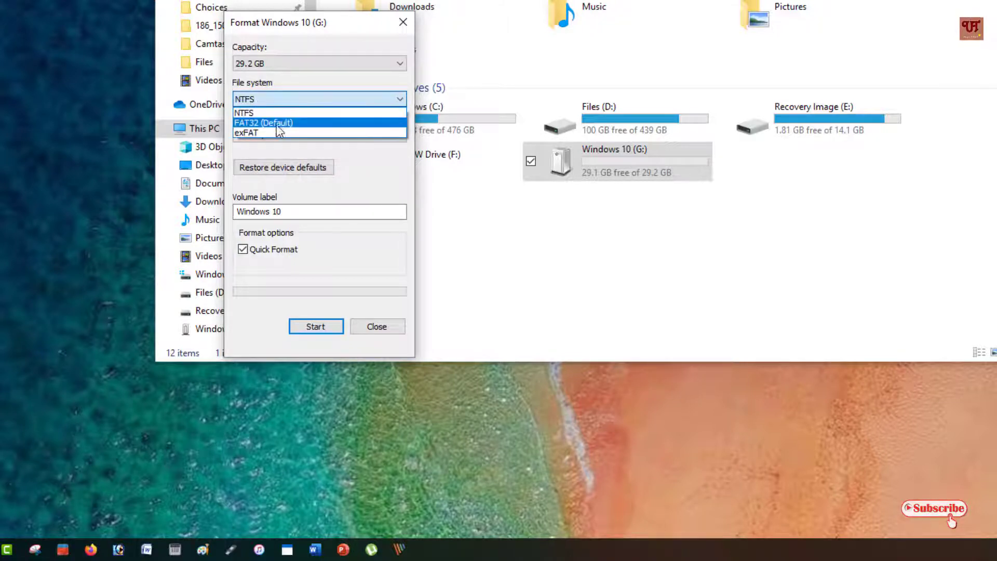
click(264, 101)
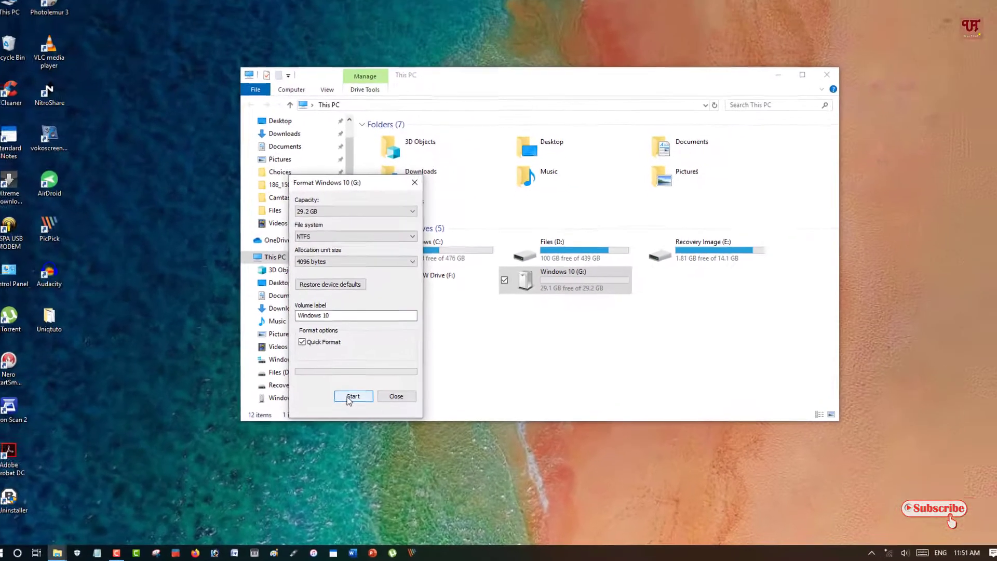
Run the quick format of the Windows 10 (G:) drive, accept erasing all its data, and close the format dialog
click(350, 398)
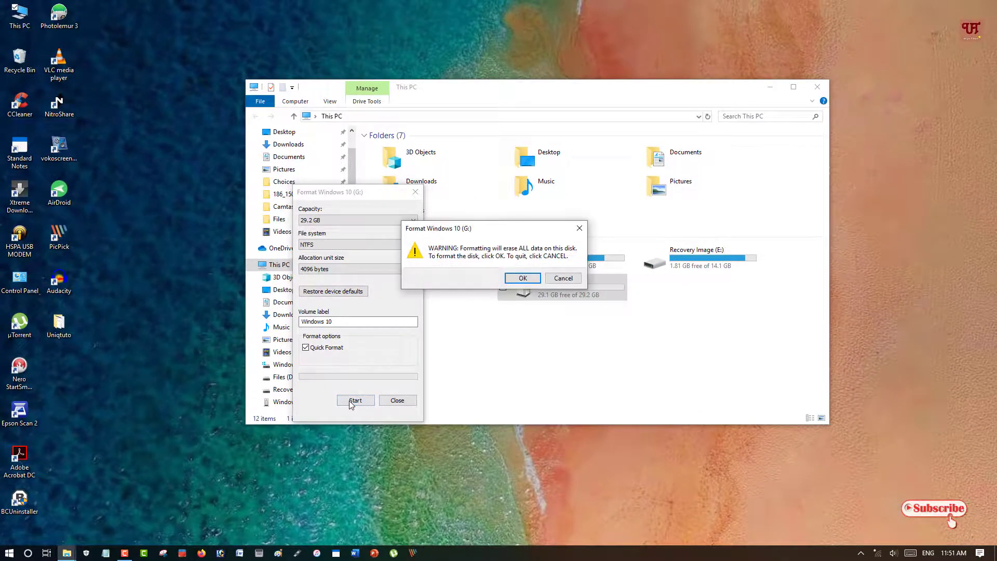
click(524, 275)
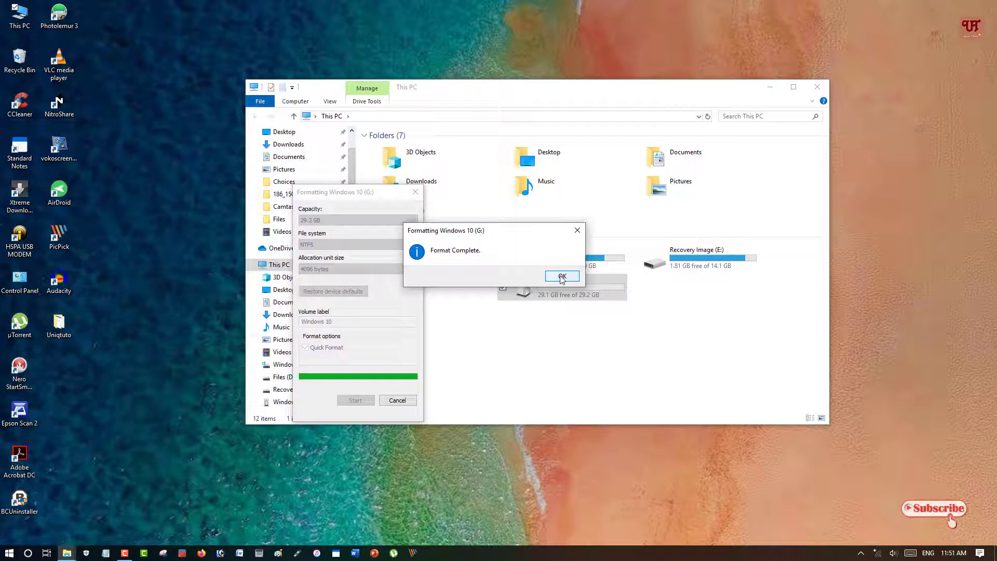
click(560, 276)
click(398, 400)
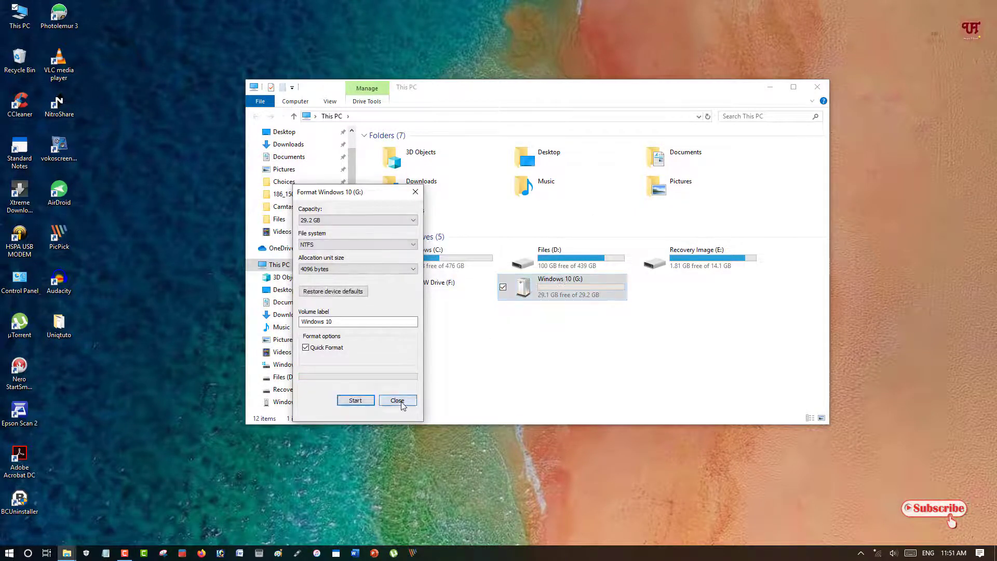
Enable ReadyBoost on the Windows 10 (G:) drive with "Use this device", keeping 29783 MB reserved, and apply the change
drag(648, 95, 632, 101)
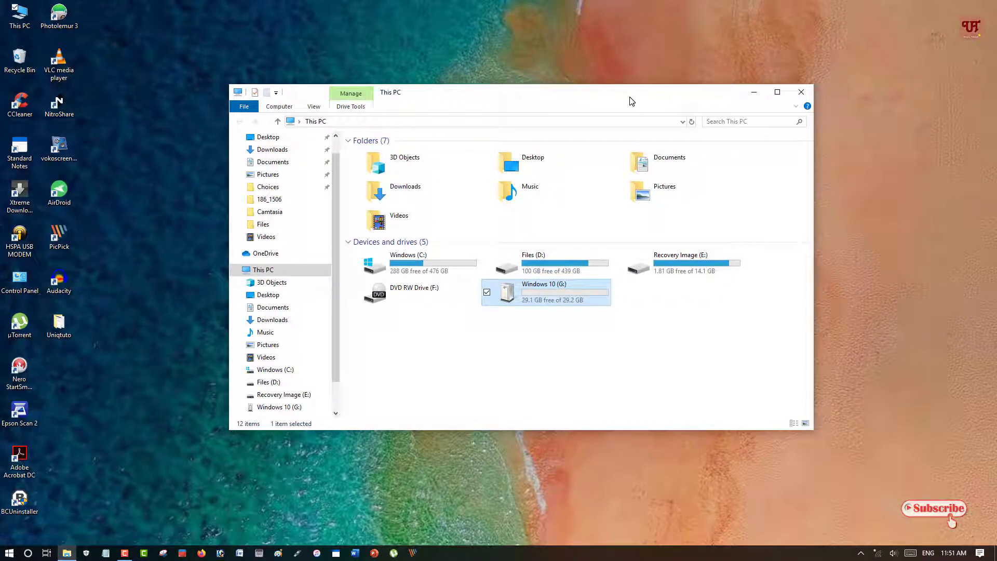
right_click(532, 293)
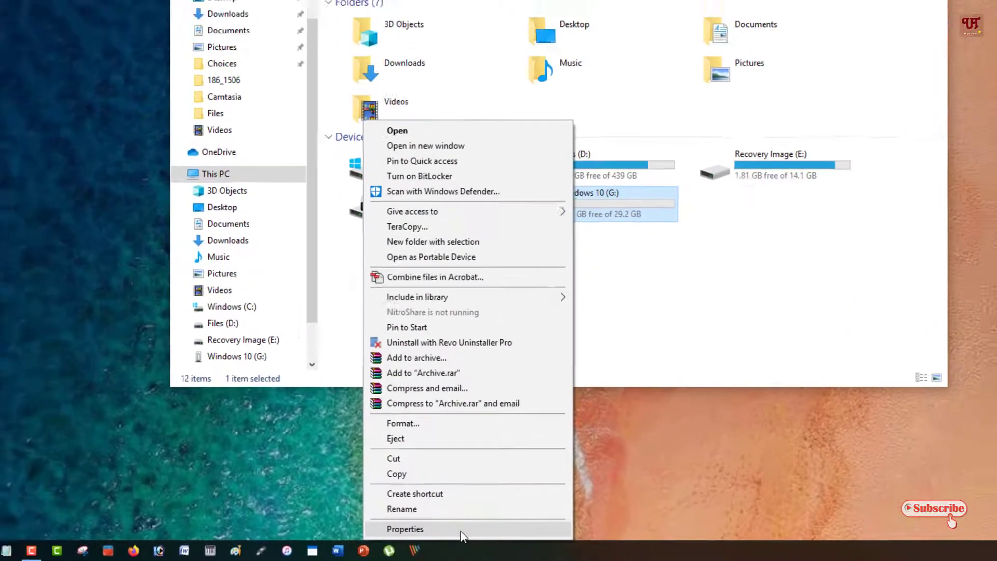
click(470, 524)
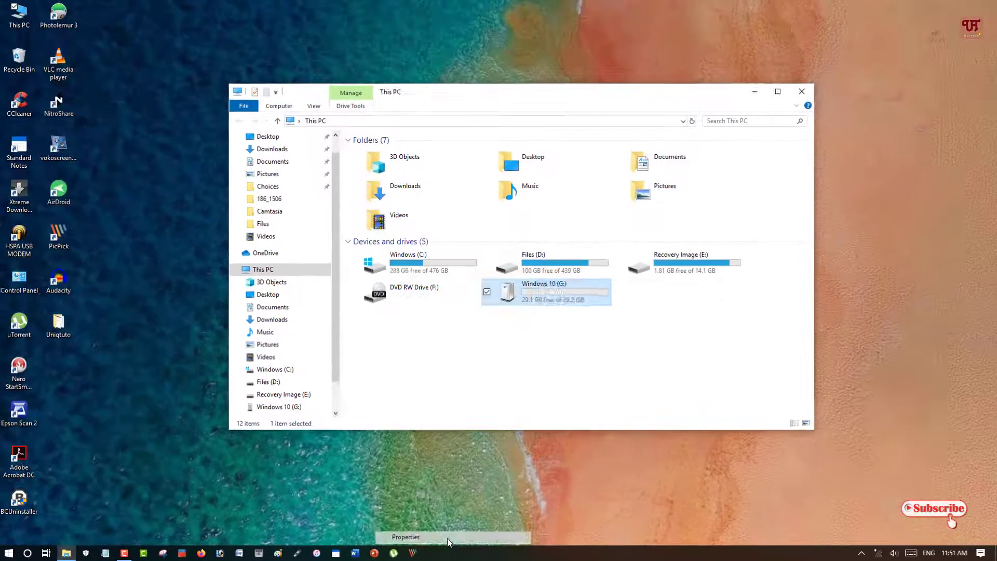
drag(630, 291, 587, 73)
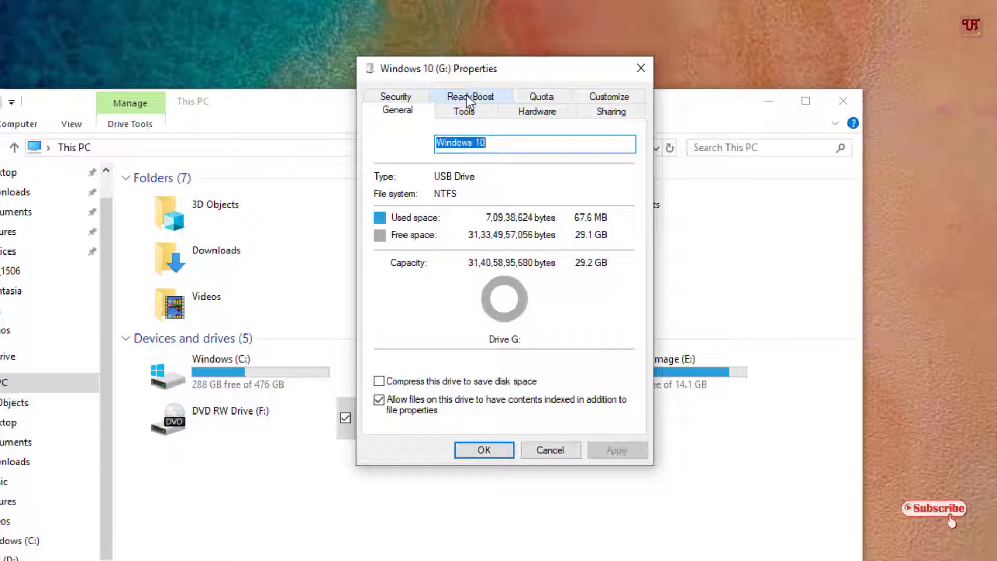
click(467, 96)
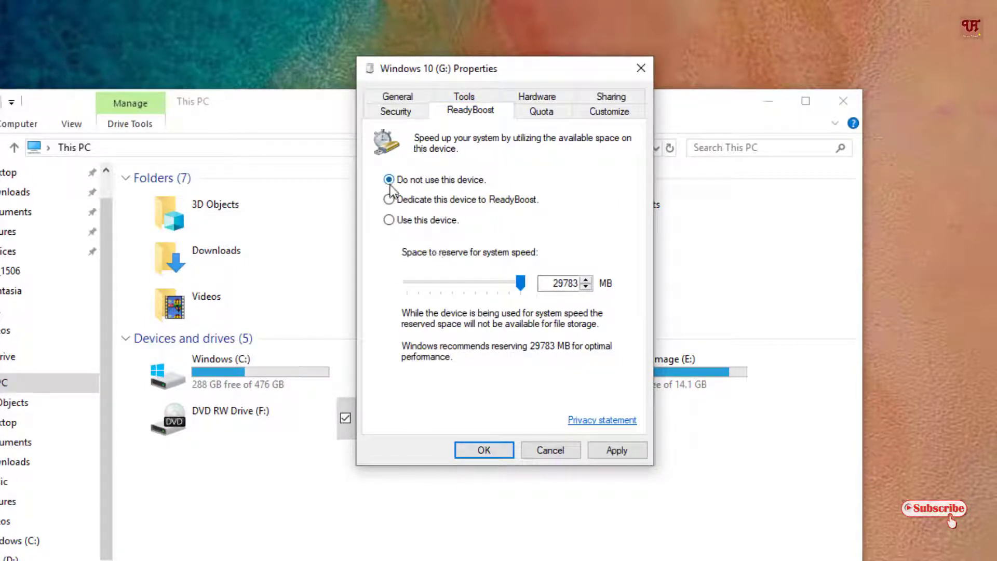
click(391, 222)
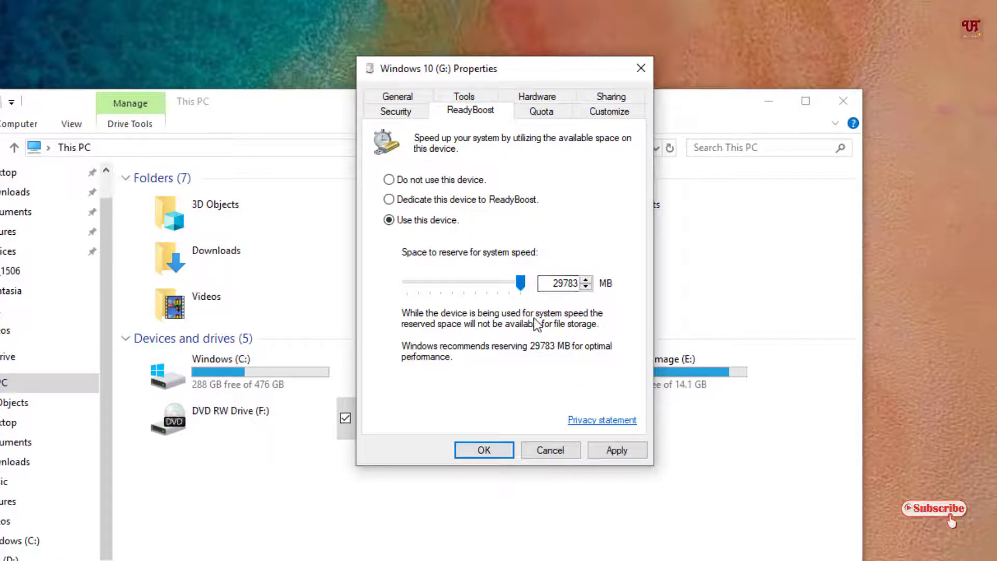
click(619, 451)
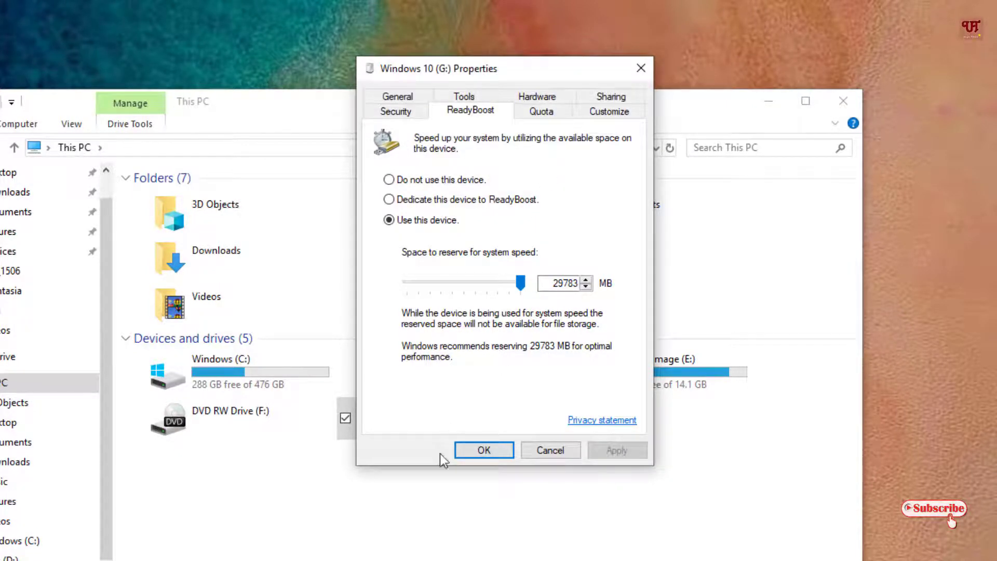
click(483, 450)
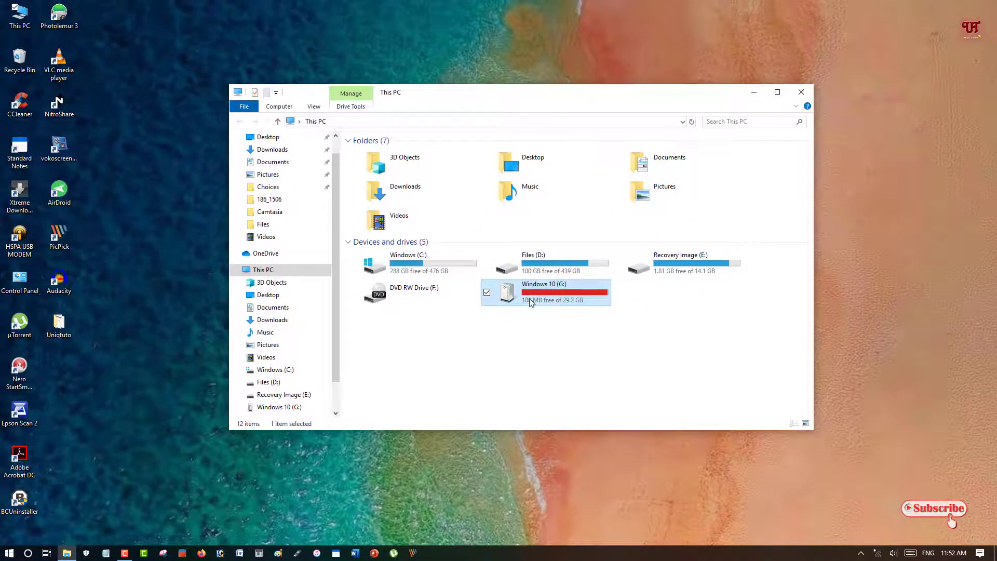
mouse_move(532, 298)
click(754, 93)
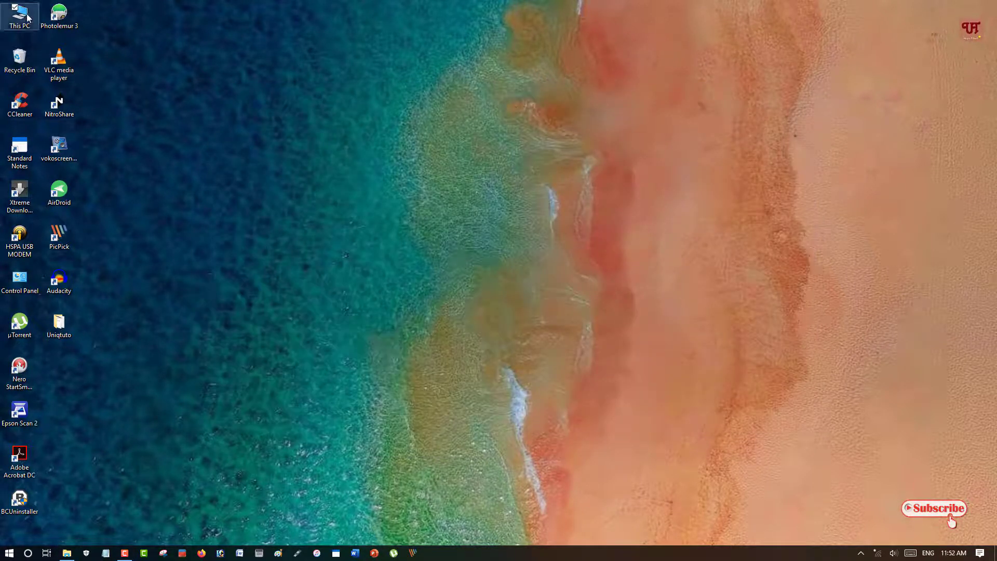
click(10, 553)
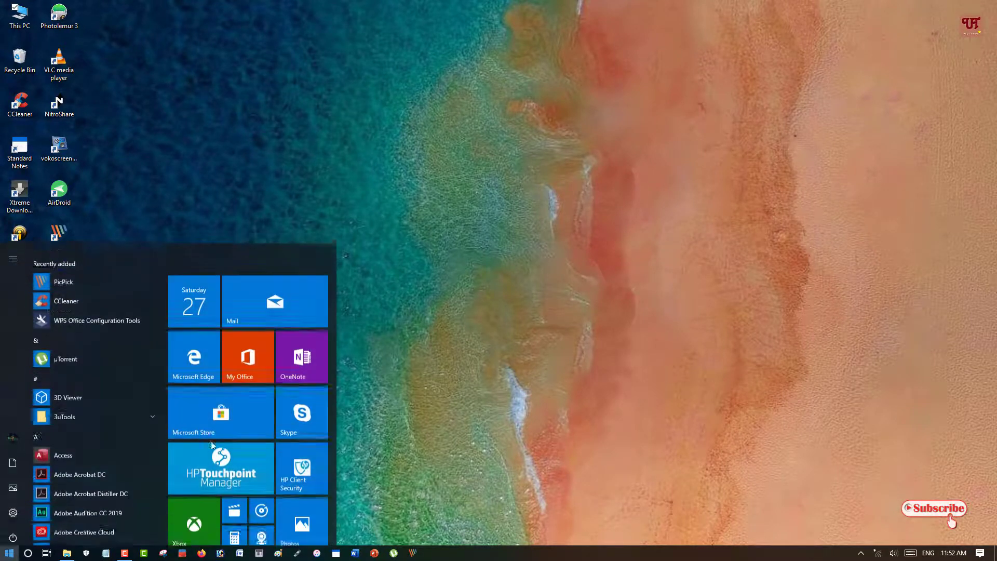
click(328, 199)
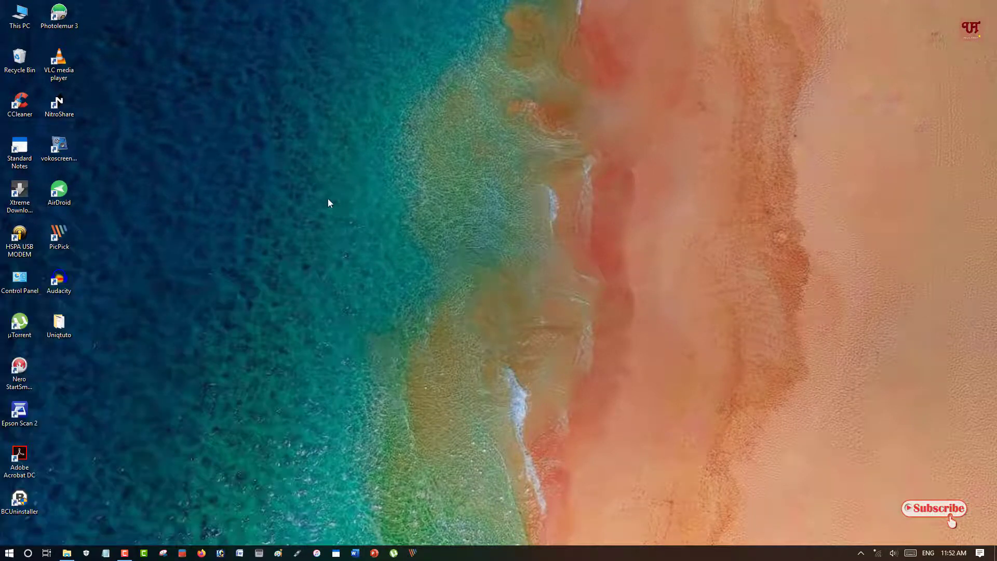
double_click(20, 15)
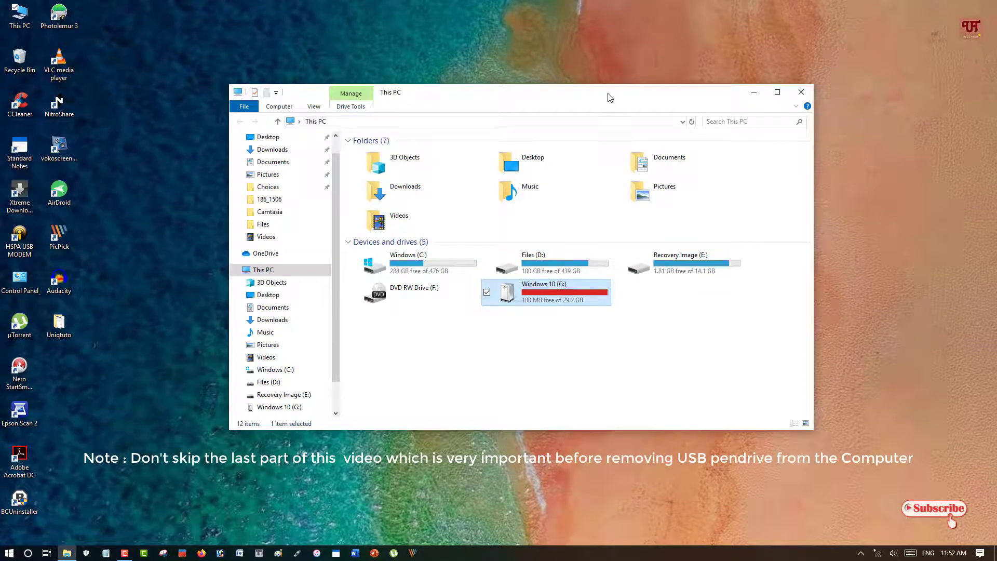
drag(607, 96, 571, 61)
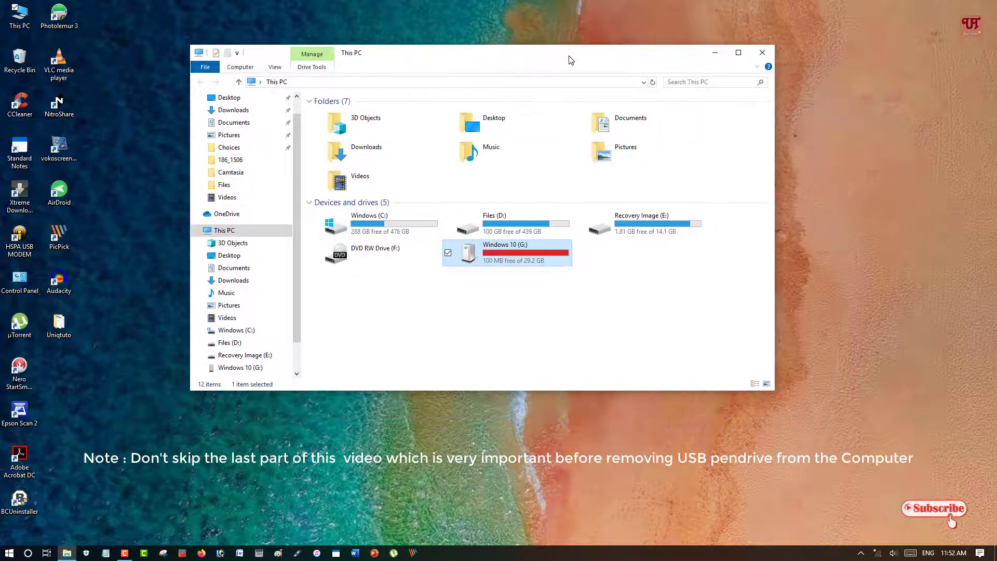
click(715, 52)
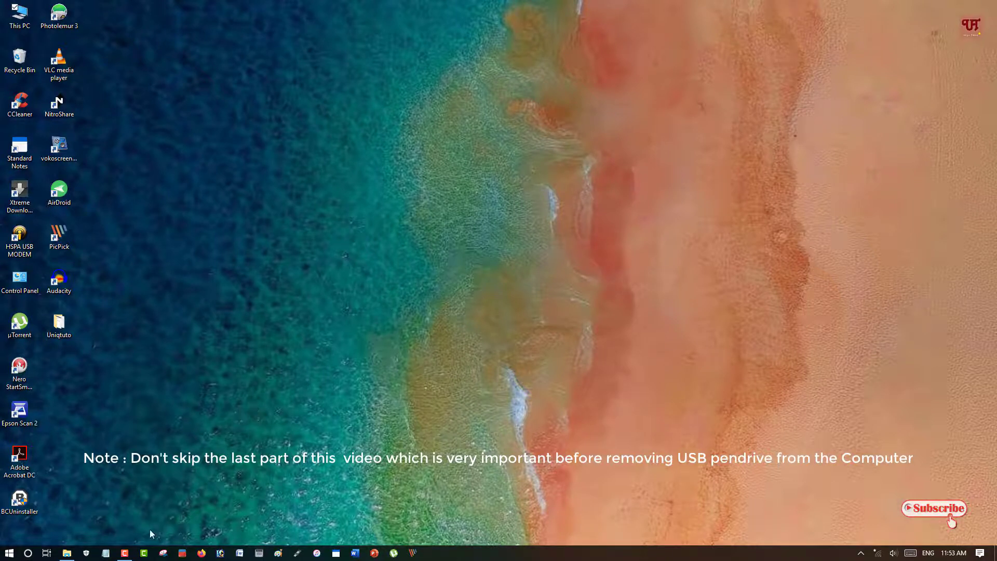
Turn off ReadyBoost on the Windows 10 (G:) drive with "Do not use this device" and apply the change
click(67, 553)
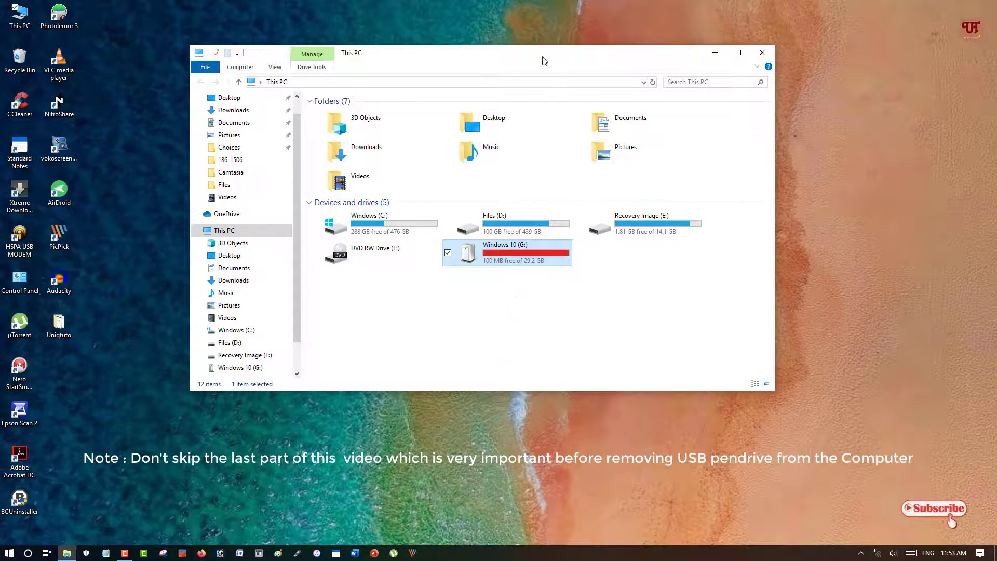
drag(544, 61, 553, 46)
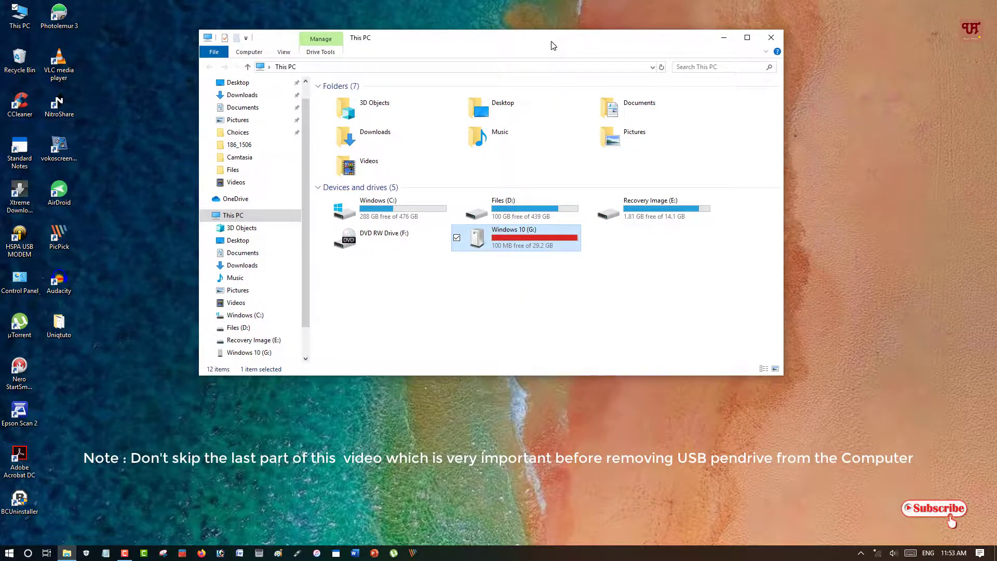
right_click(512, 240)
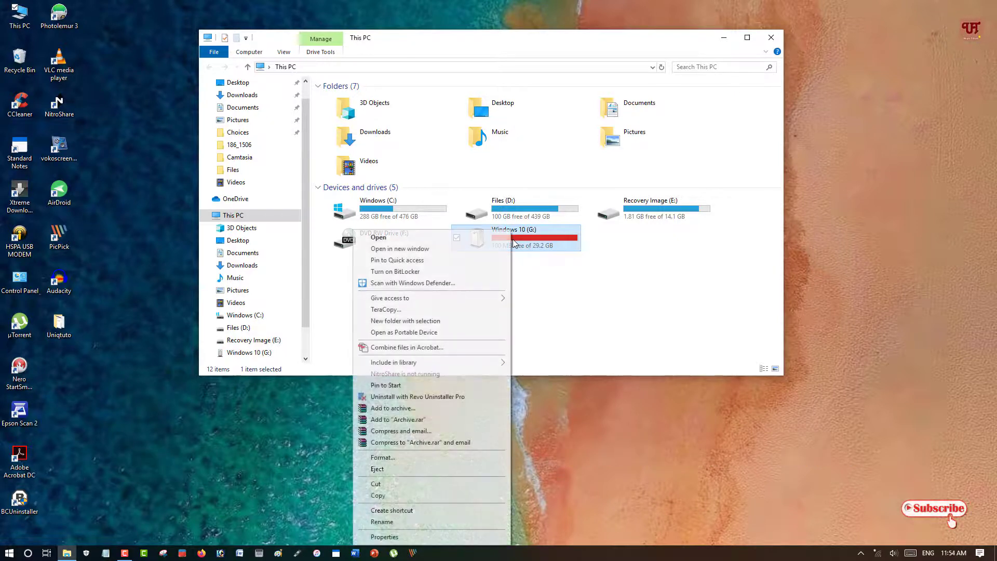
click(432, 539)
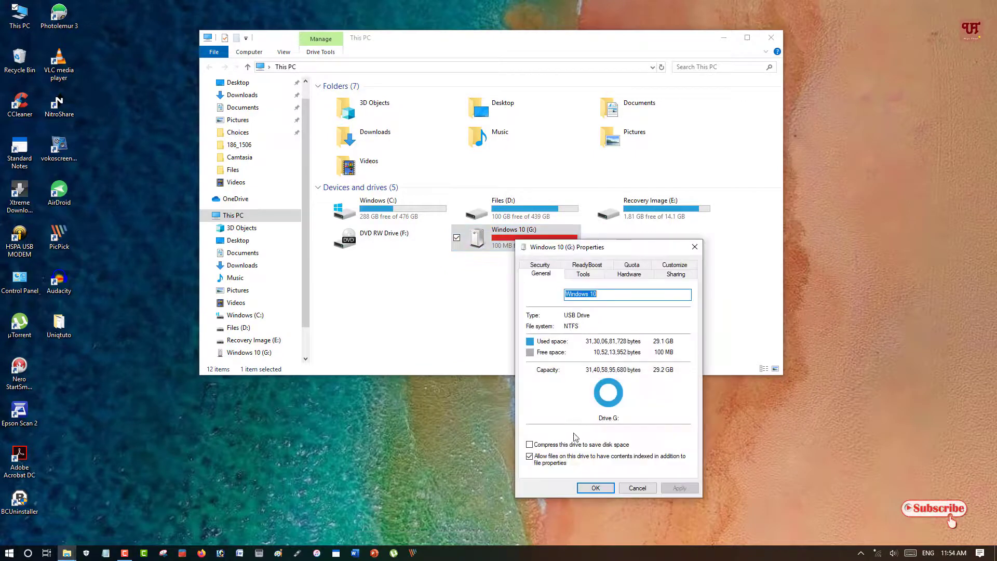
click(587, 265)
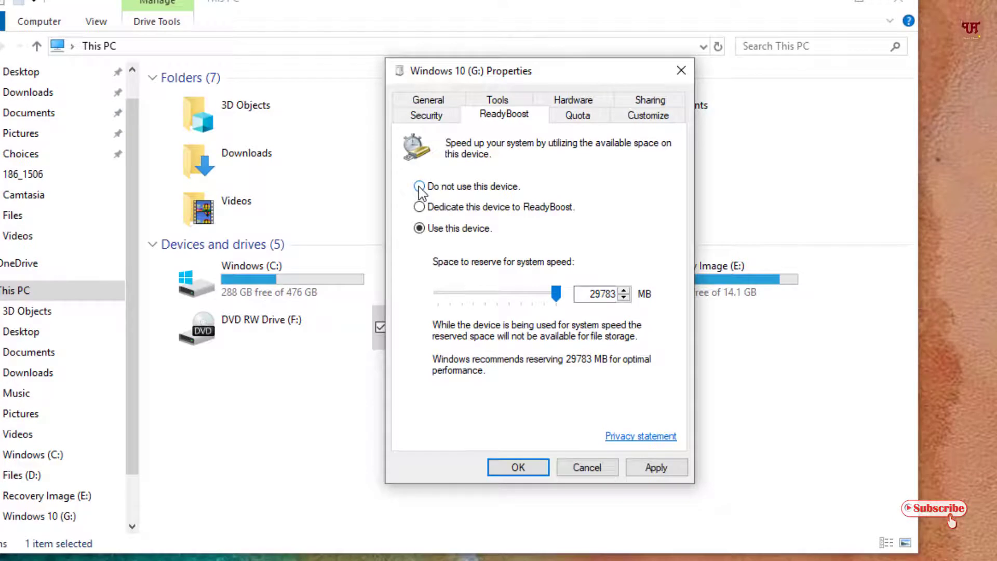
click(419, 187)
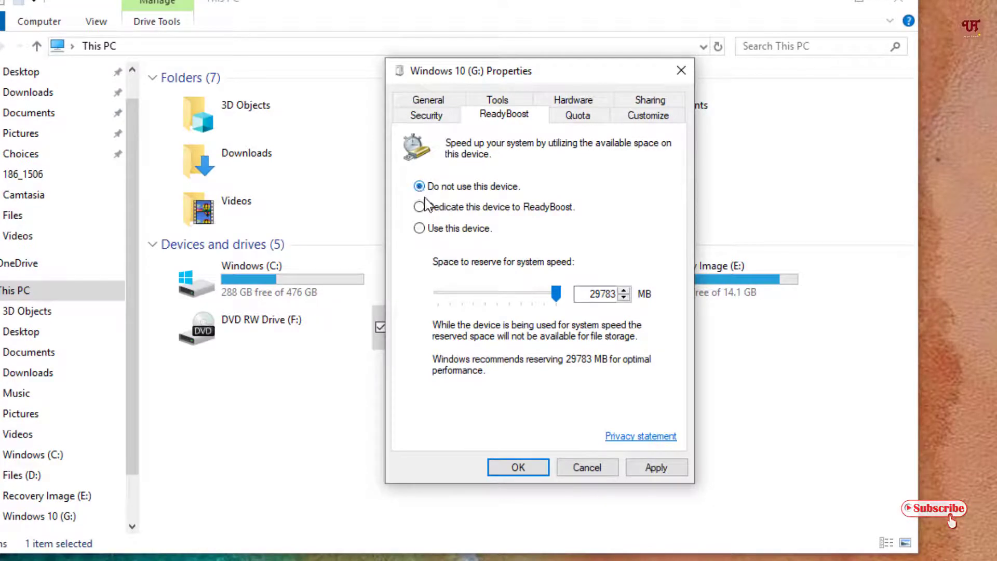
click(661, 471)
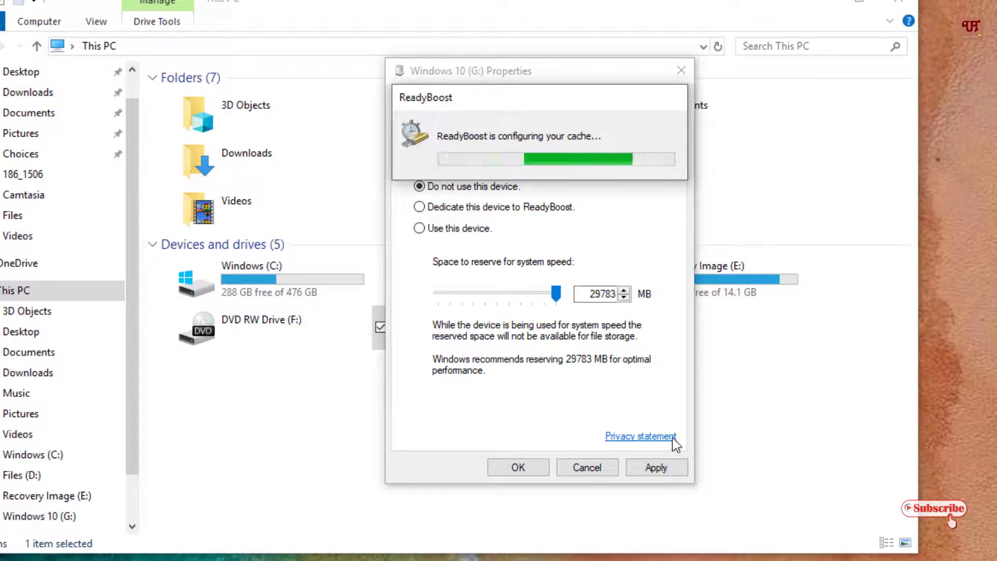
click(517, 467)
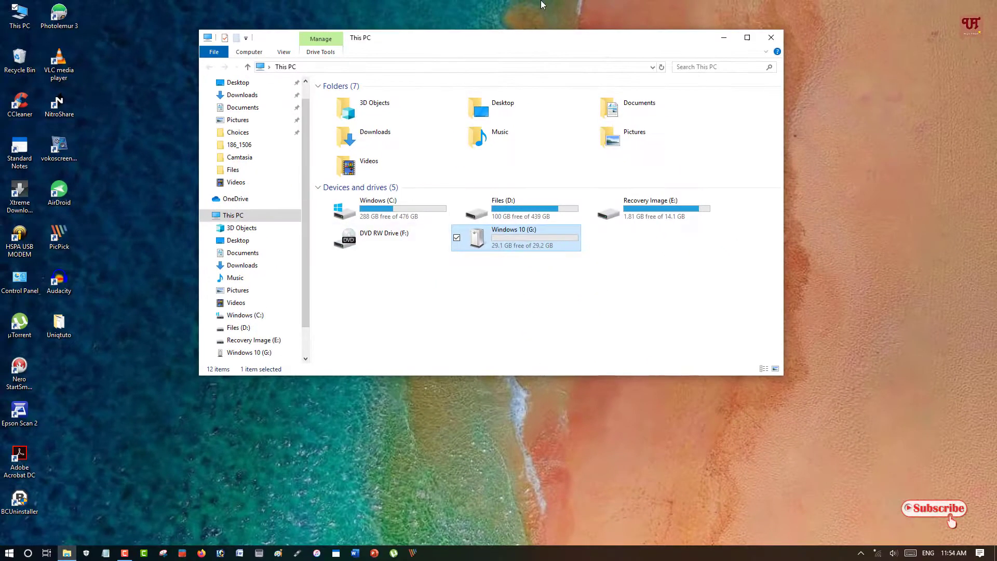
mouse_move(525, 41)
mouse_down()
mouse_move(507, 42)
mouse_move(521, 70)
mouse_move(528, 60)
mouse_up()
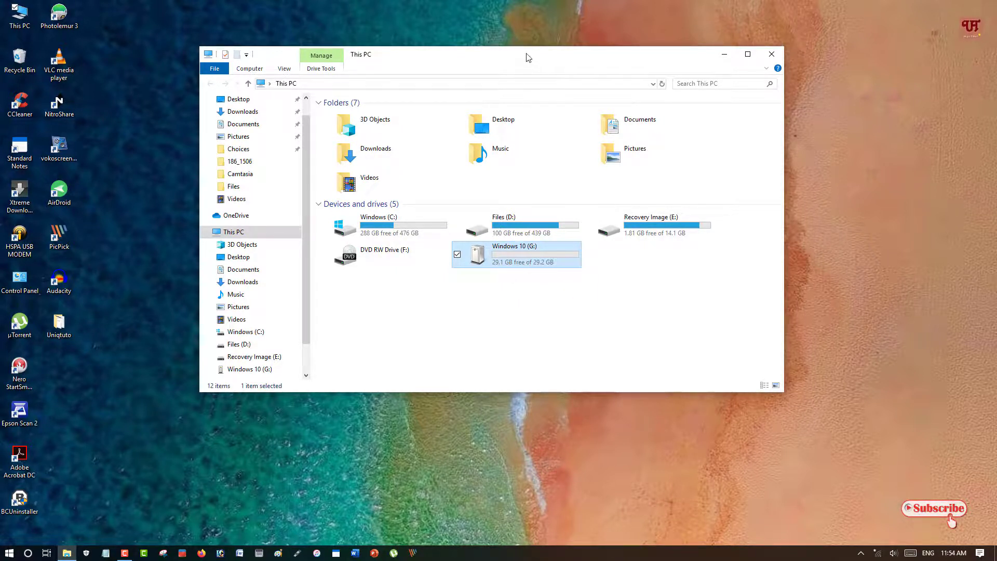
drag(528, 55, 527, 42)
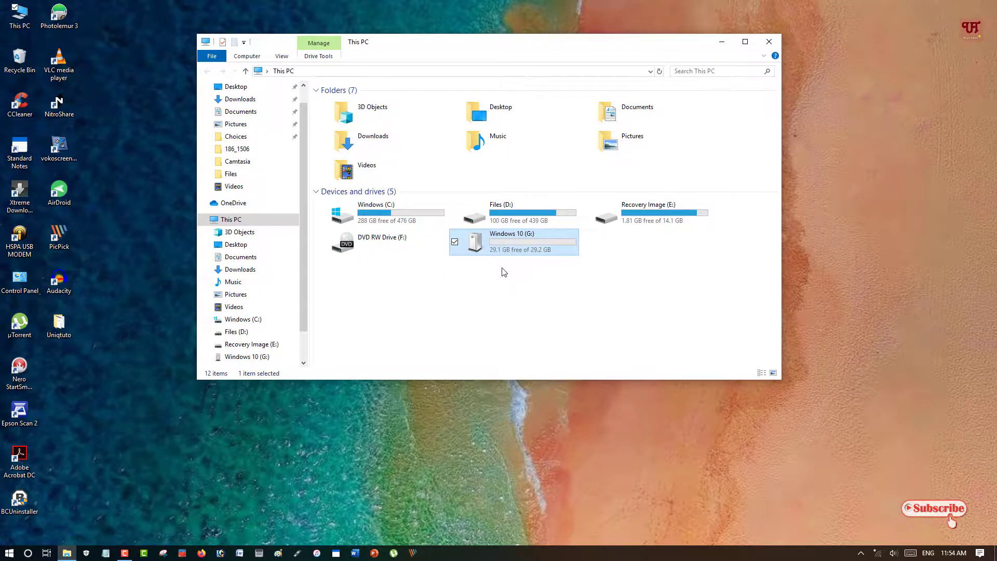